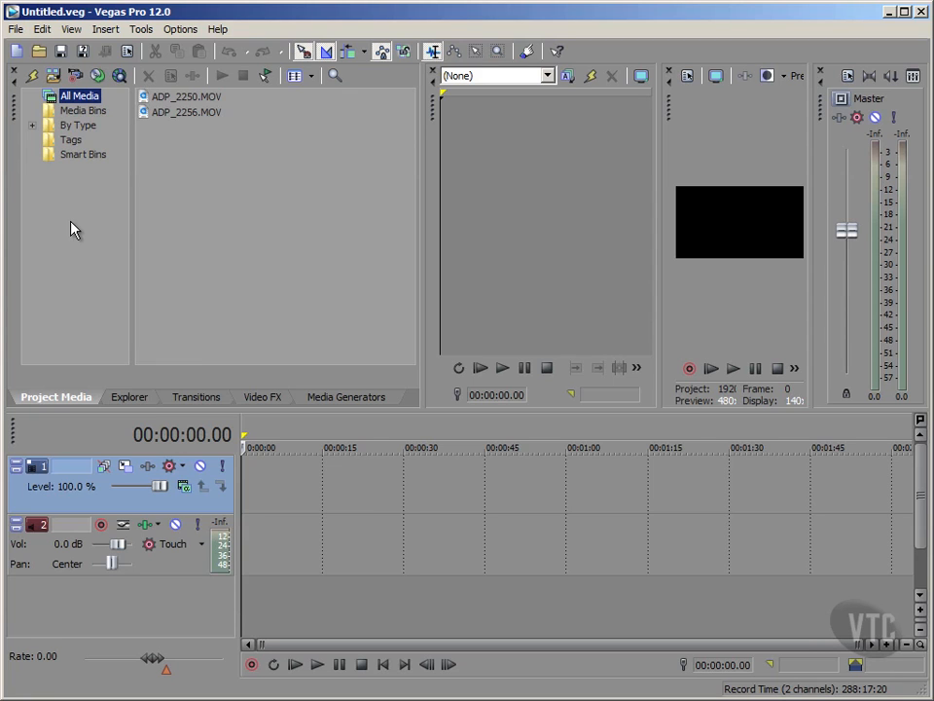
# Step: Place ADP_2250.MOV at the start of the timeline, then delete its video and audio events
pyautogui.moveTo(146, 97); pyautogui.dragTo(250, 487)
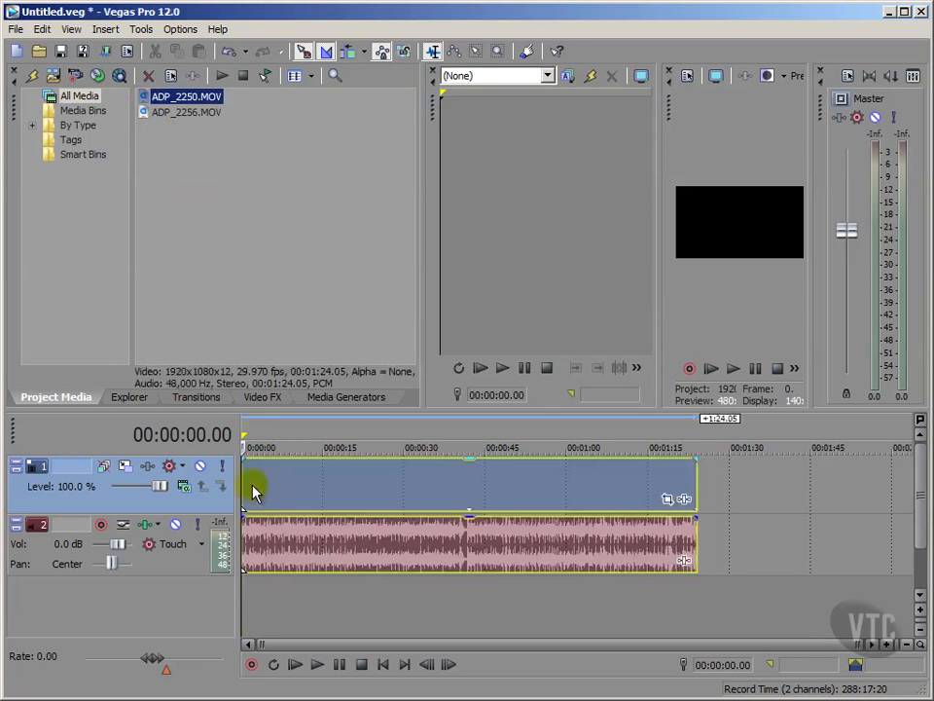
pyautogui.click(303, 494)
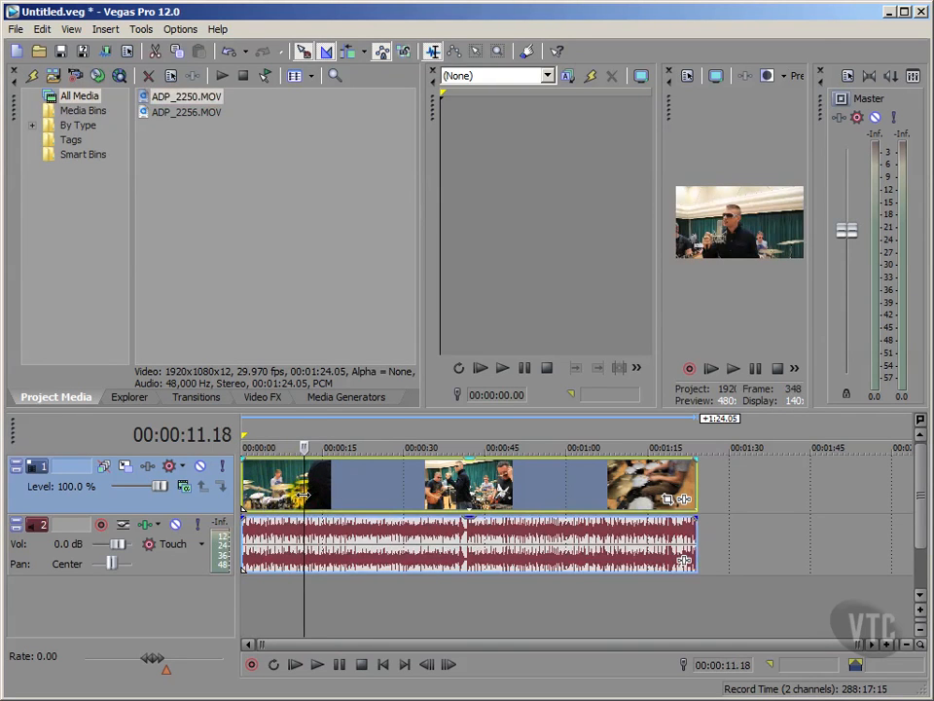
pyautogui.press('Delete')
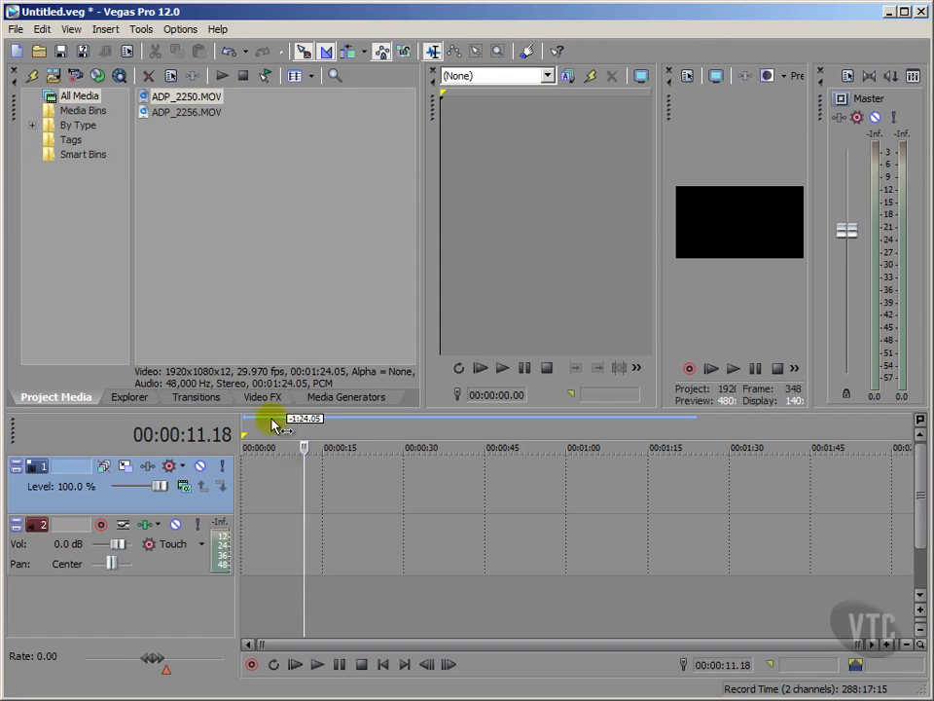
# Step: Undo the deletion of the ADP_2250.MOV events, return the cursor to the start of the timeline and deselect everything
pyautogui.click(144, 101)
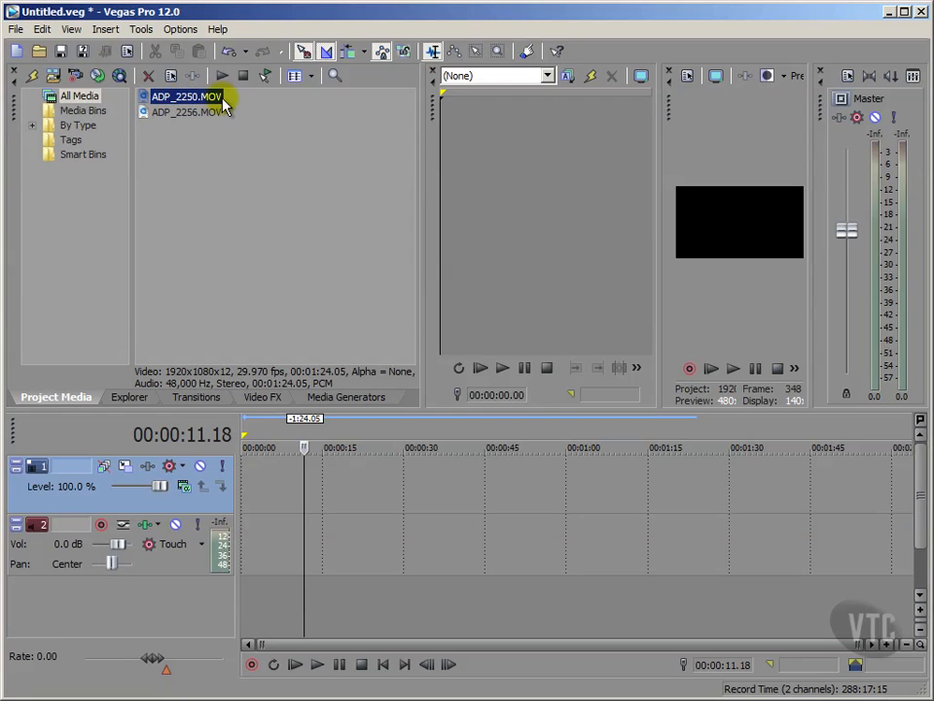
pyautogui.click(228, 53)
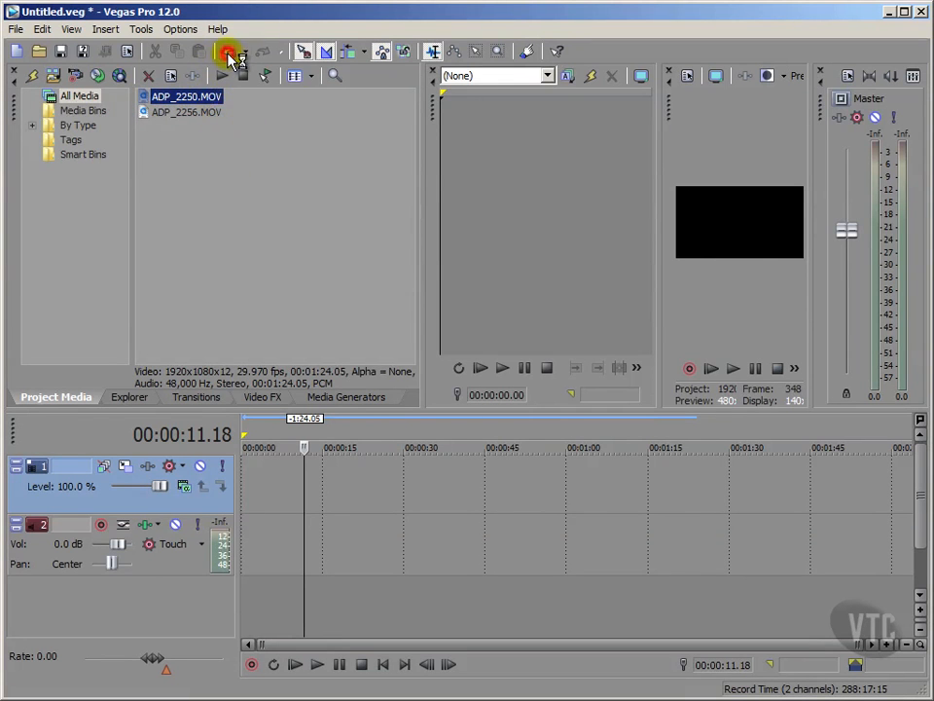
pyautogui.click(361, 664)
pyautogui.click(381, 666)
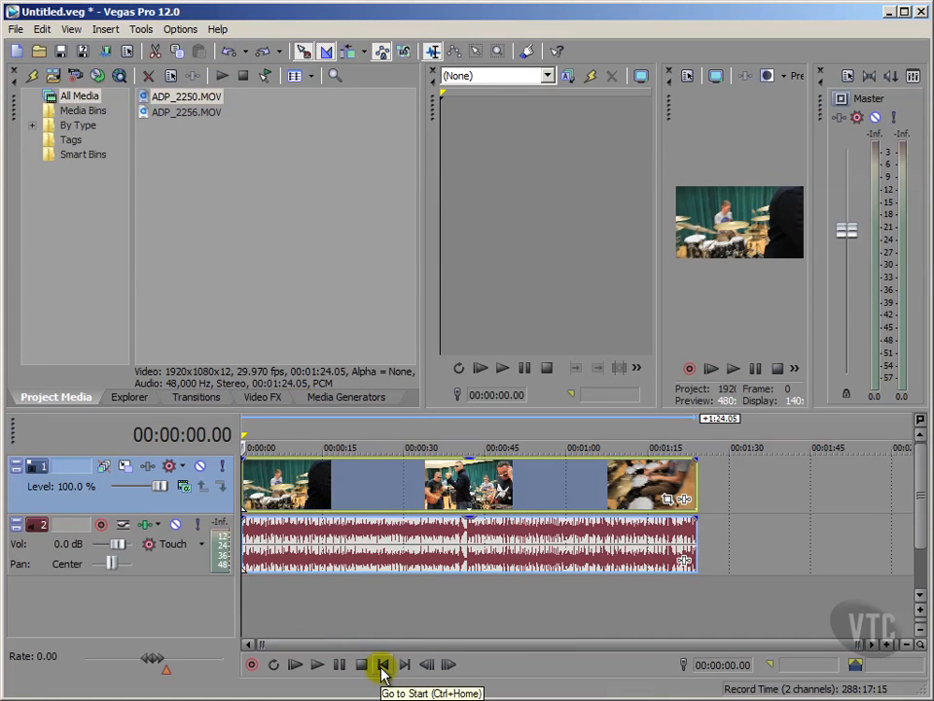
pyautogui.click(308, 613)
pyautogui.click(381, 666)
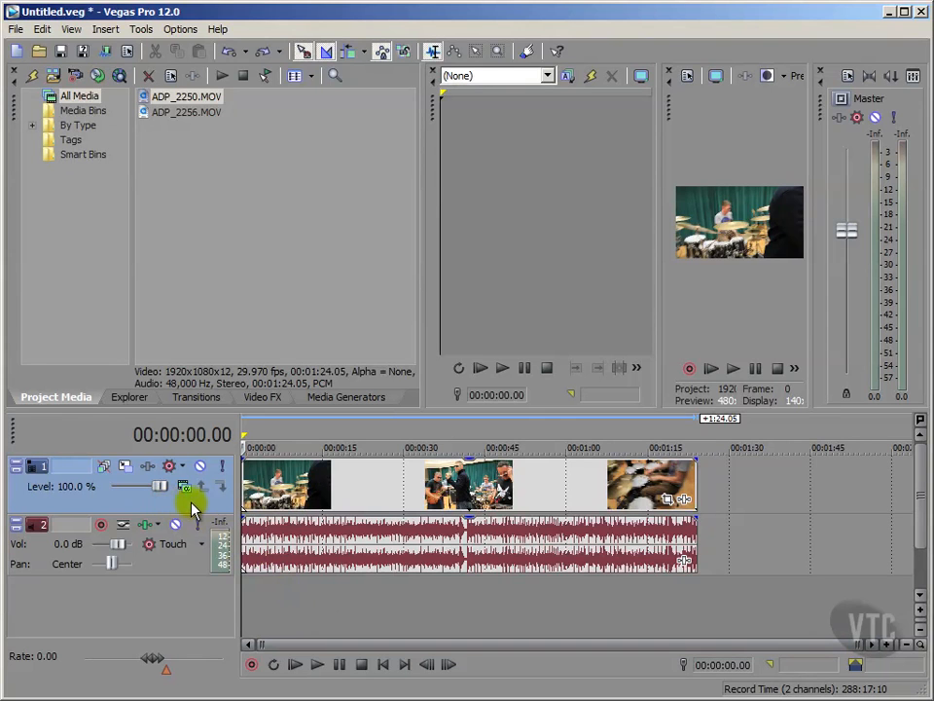
# Step: Delete the restored clip from the timeline and return the cursor to the start
pyautogui.click(266, 497)
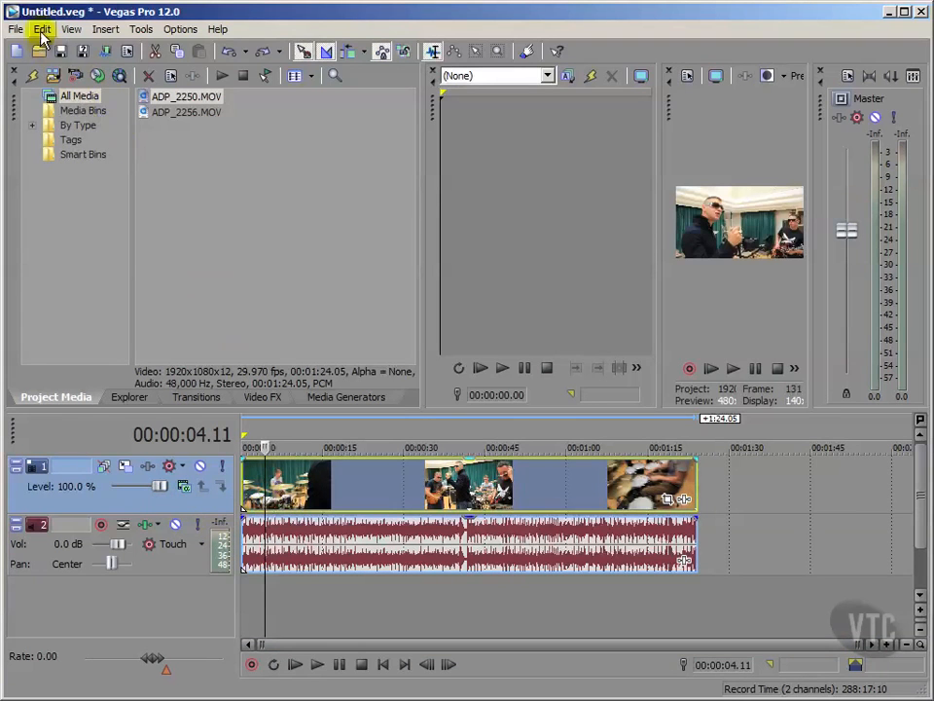
pyautogui.click(42, 30)
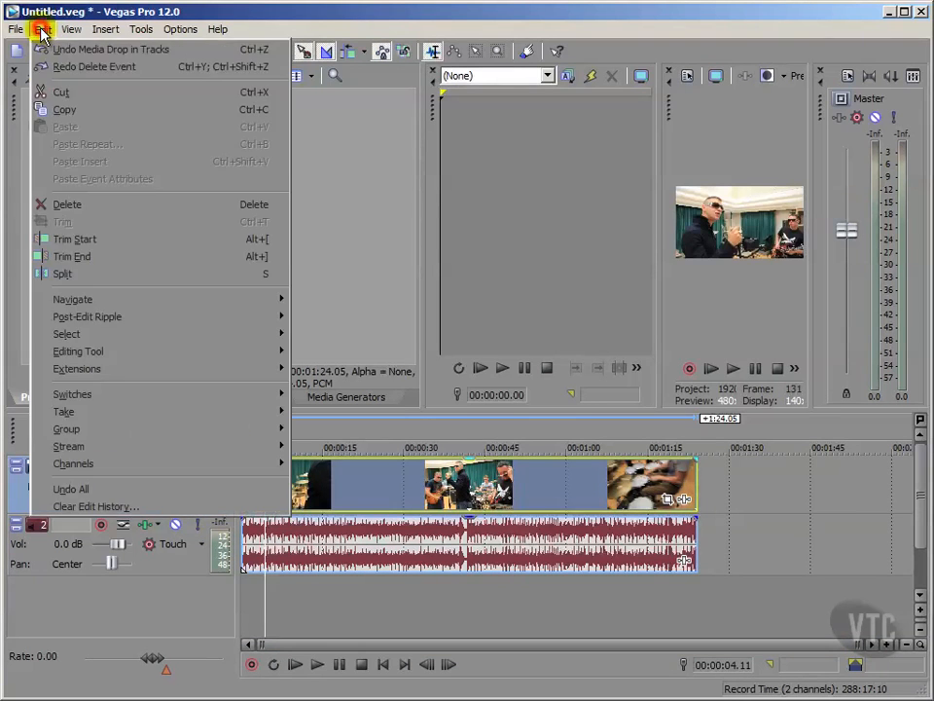
pyautogui.click(80, 204)
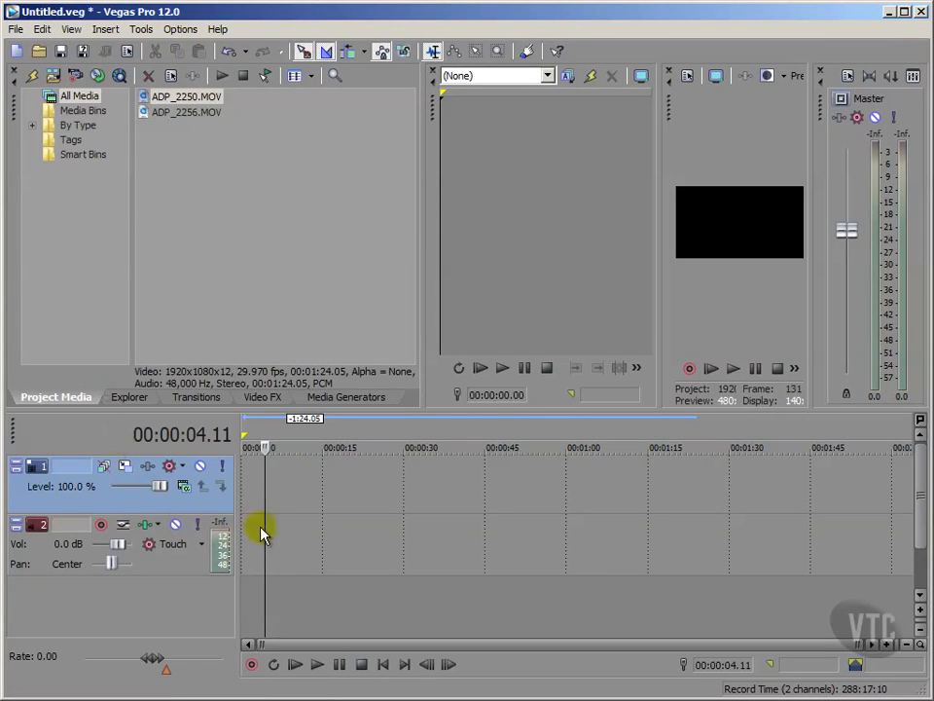
pyautogui.click(383, 666)
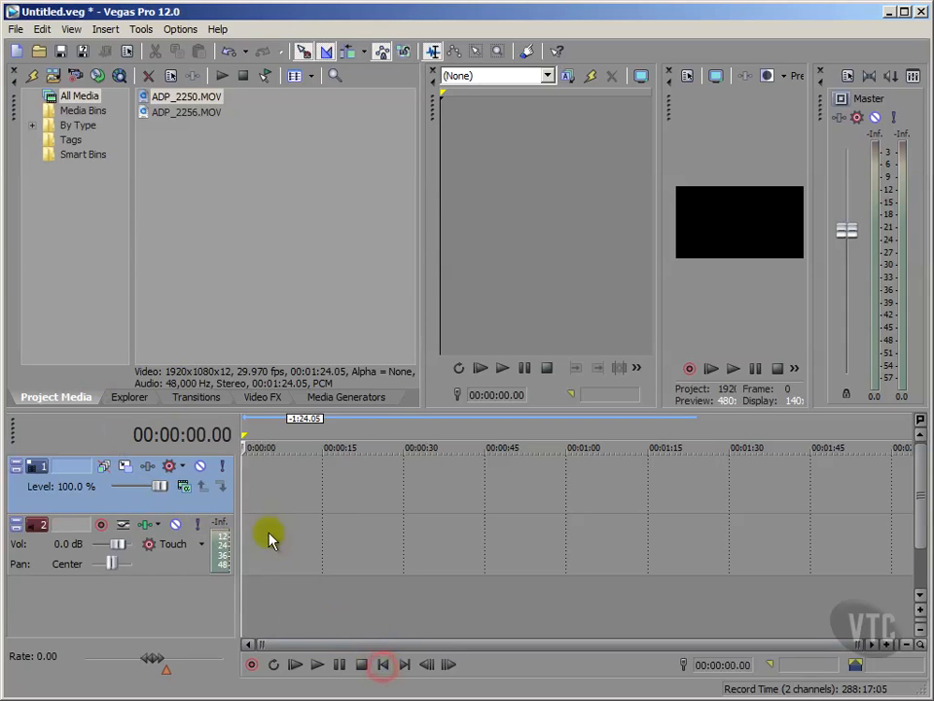
# Step: Place ADP_2250.MOV and ADP_2256.MOV together, one after the other, from the start of the timeline and deselect them
pyautogui.click(155, 210)
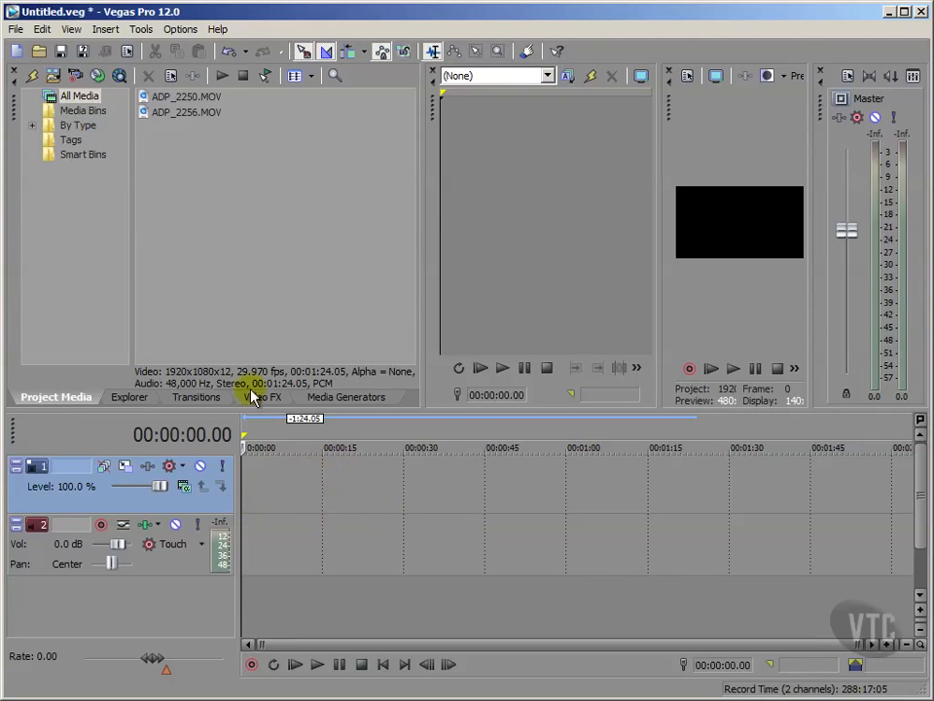
pyautogui.click(109, 248)
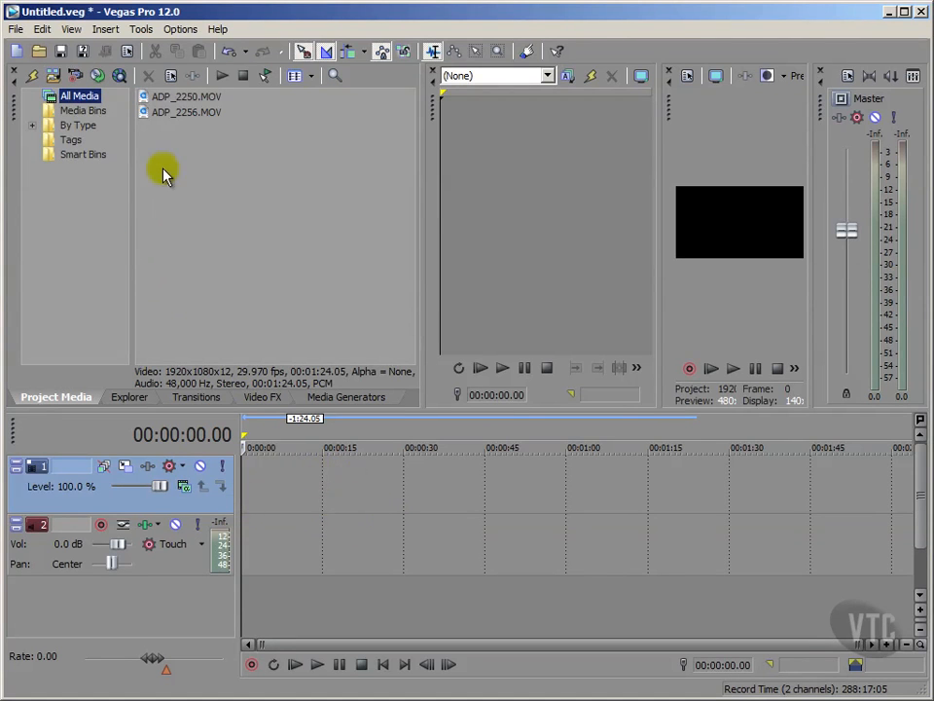
pyautogui.click(160, 113)
pyautogui.keyDown('shift'); pyautogui.click(190, 97); pyautogui.keyUp('shift')
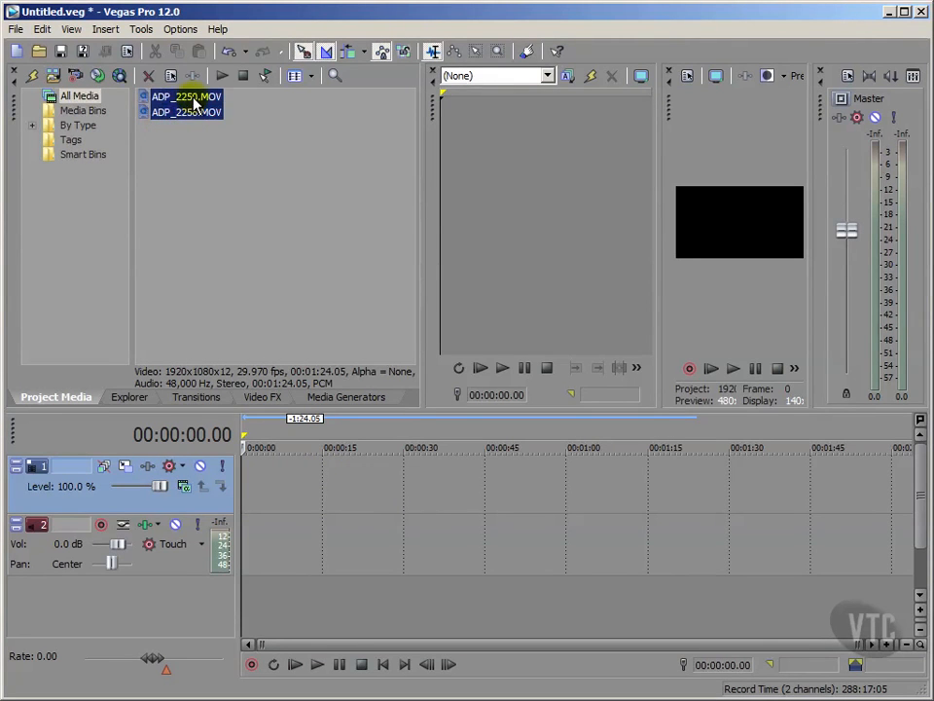
pyautogui.moveTo(146, 94); pyautogui.dragTo(251, 476)
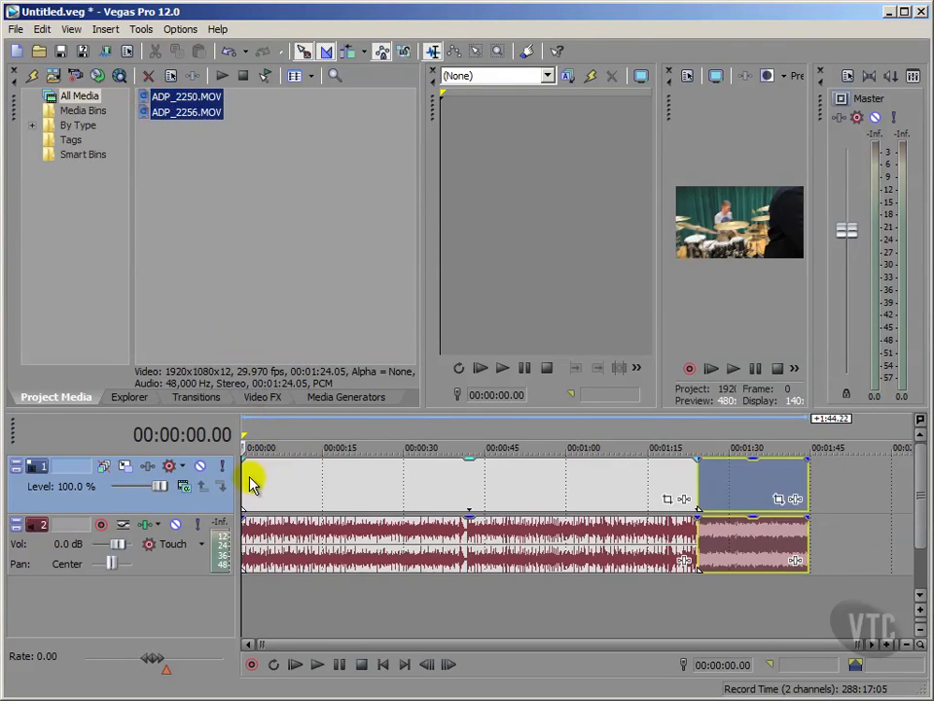
pyautogui.click(277, 590)
pyautogui.click(736, 593)
pyautogui.click(383, 663)
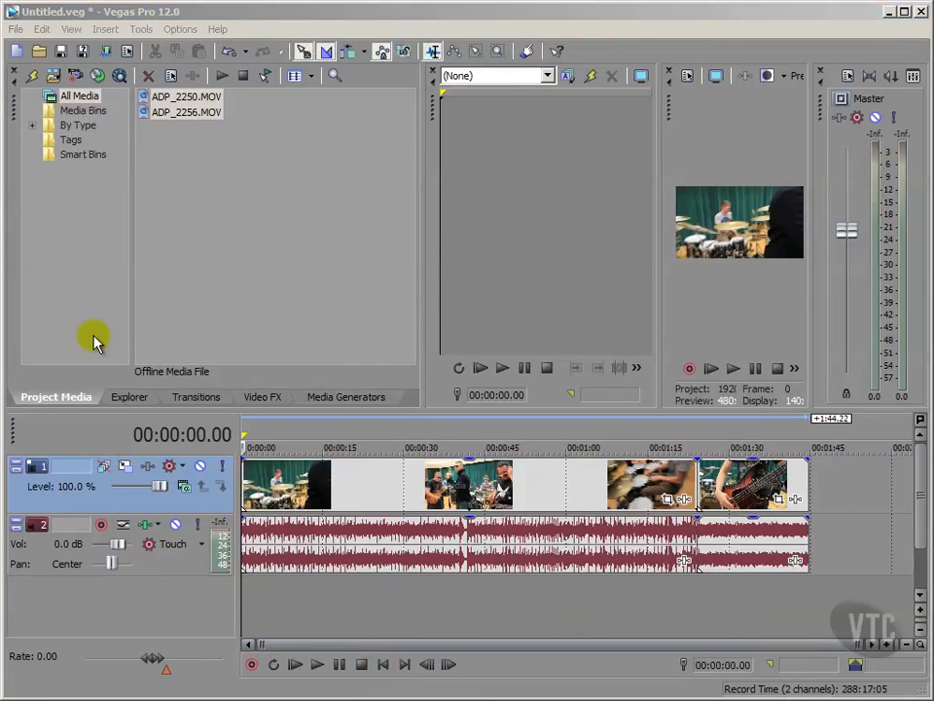
# Step: Select both clips on the timeline, return the cursor to the start and delete them together
pyautogui.click(285, 483)
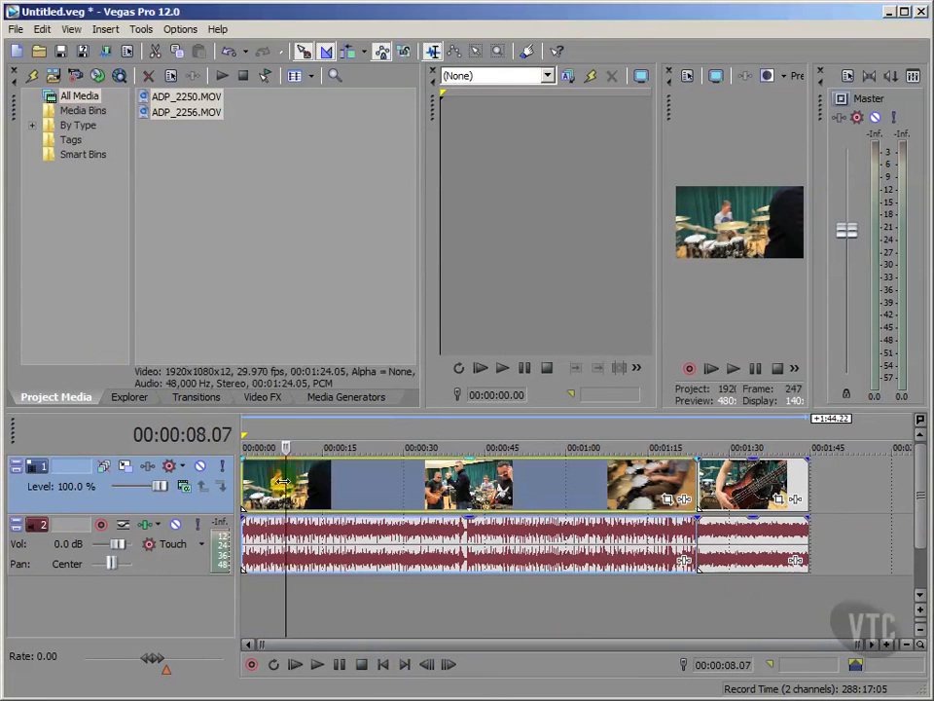
pyautogui.click(336, 548)
pyautogui.click(243, 584)
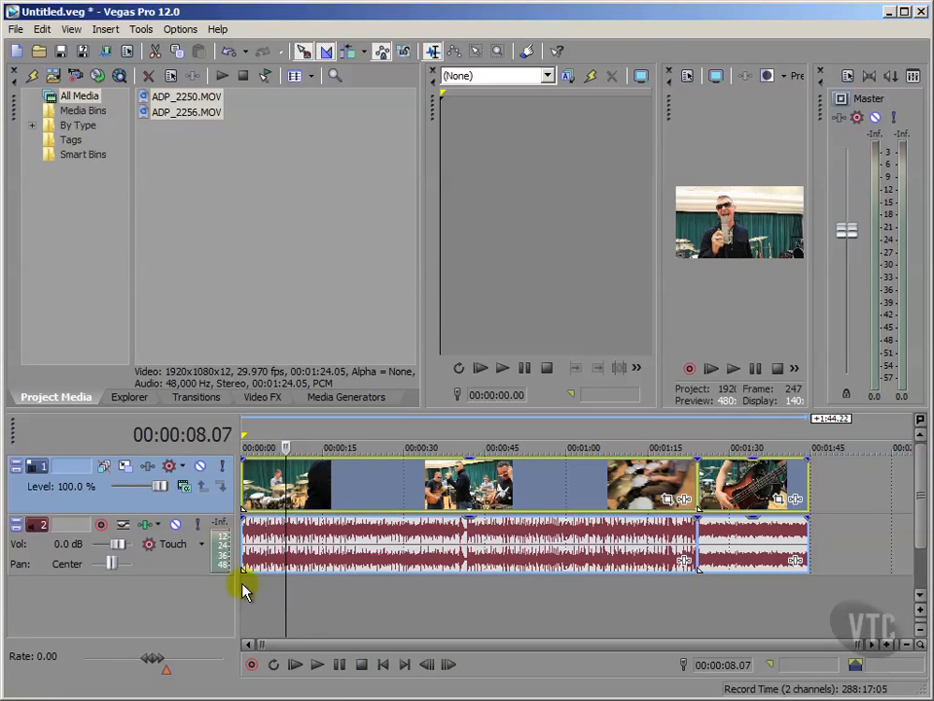
pyautogui.click(361, 663)
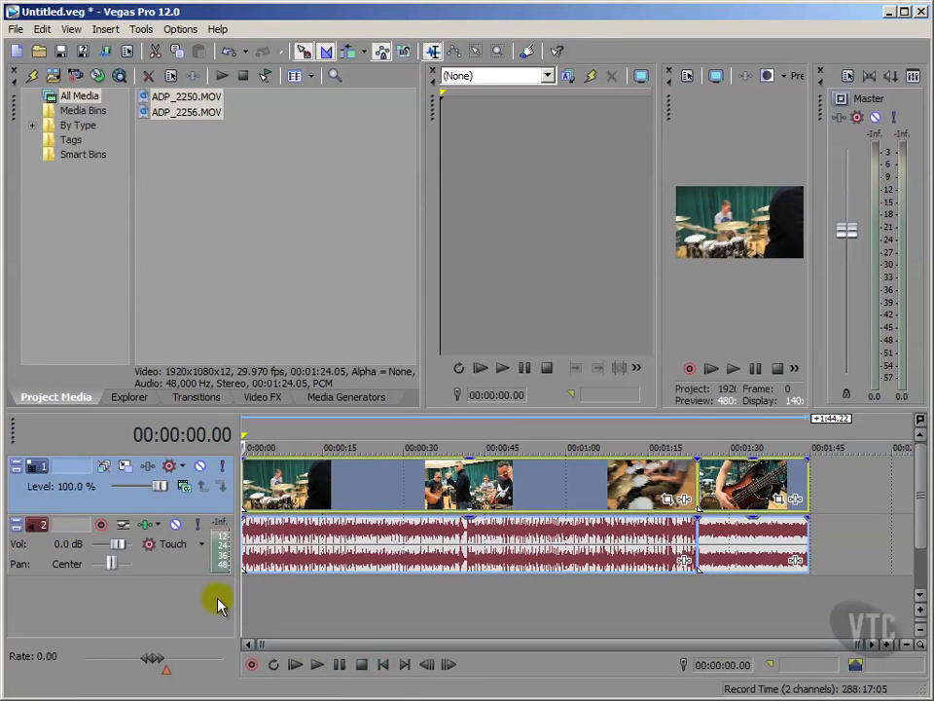
pyautogui.hotkey('ctrl', 'z')
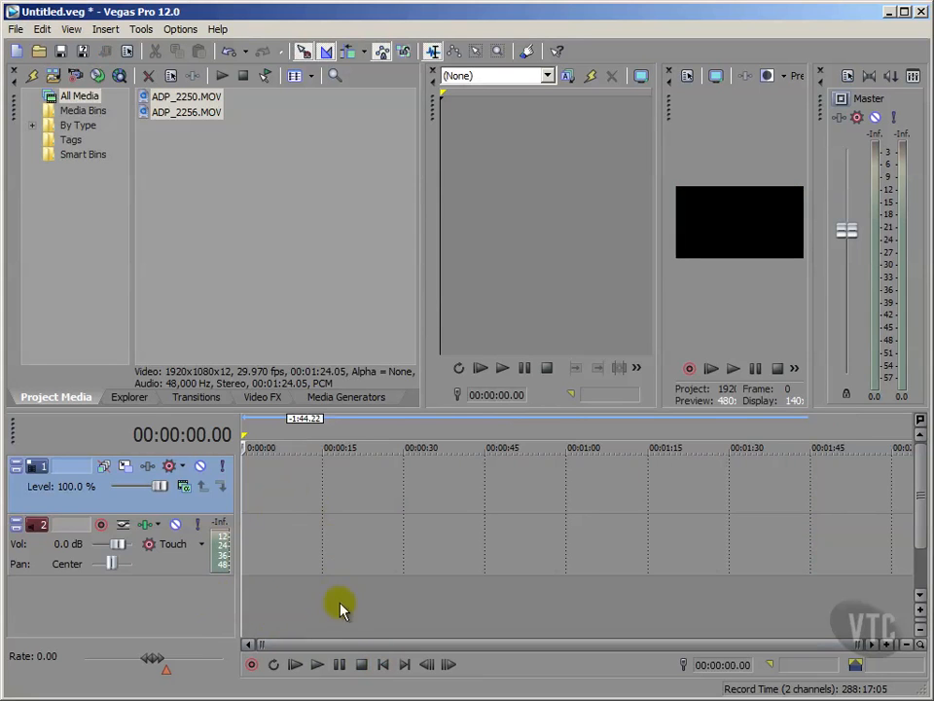
# Step: Place only ADP_2250.MOV at the start of the empty timeline
pyautogui.click(381, 663)
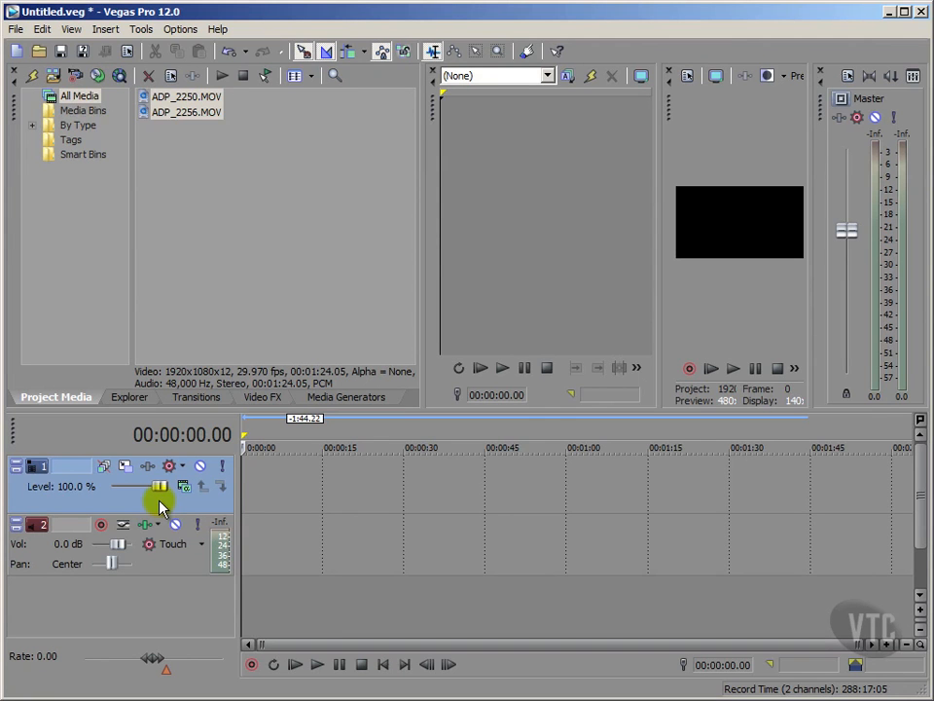
pyautogui.click(95, 308)
pyautogui.click(187, 225)
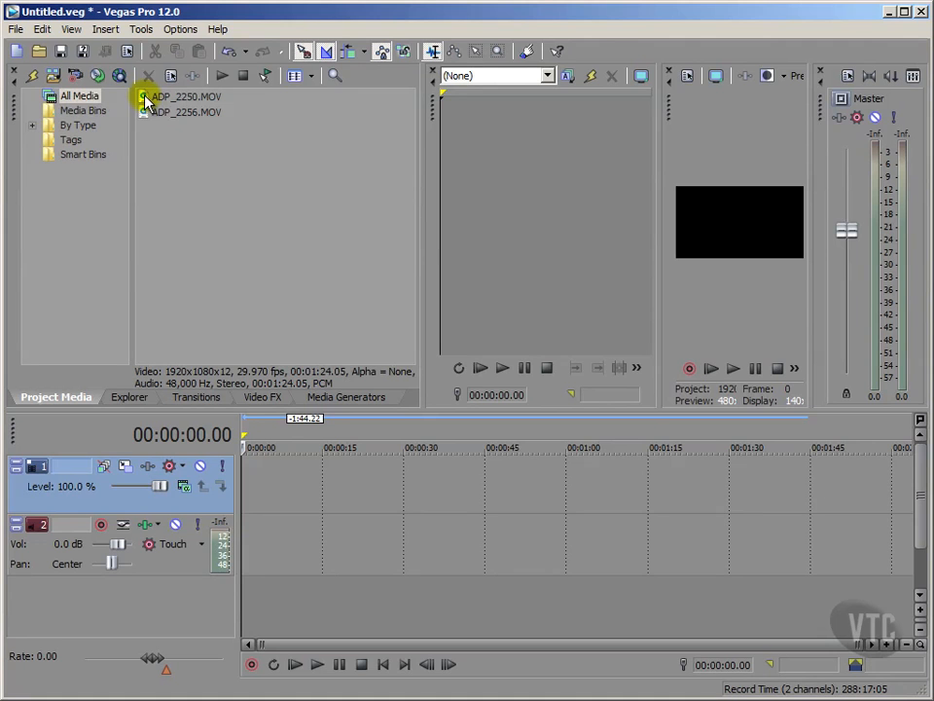
pyautogui.moveTo(146, 102); pyautogui.dragTo(255, 486)
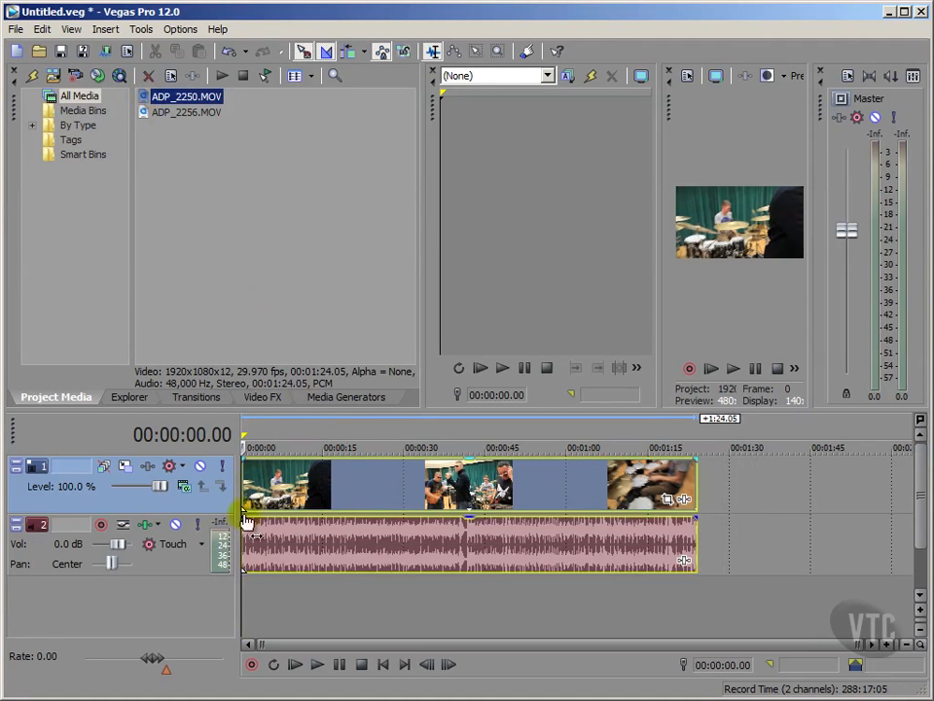
# Step: Remove the clip's audio event from its group and move it independently to about 28 seconds on its track
pyautogui.click(309, 530)
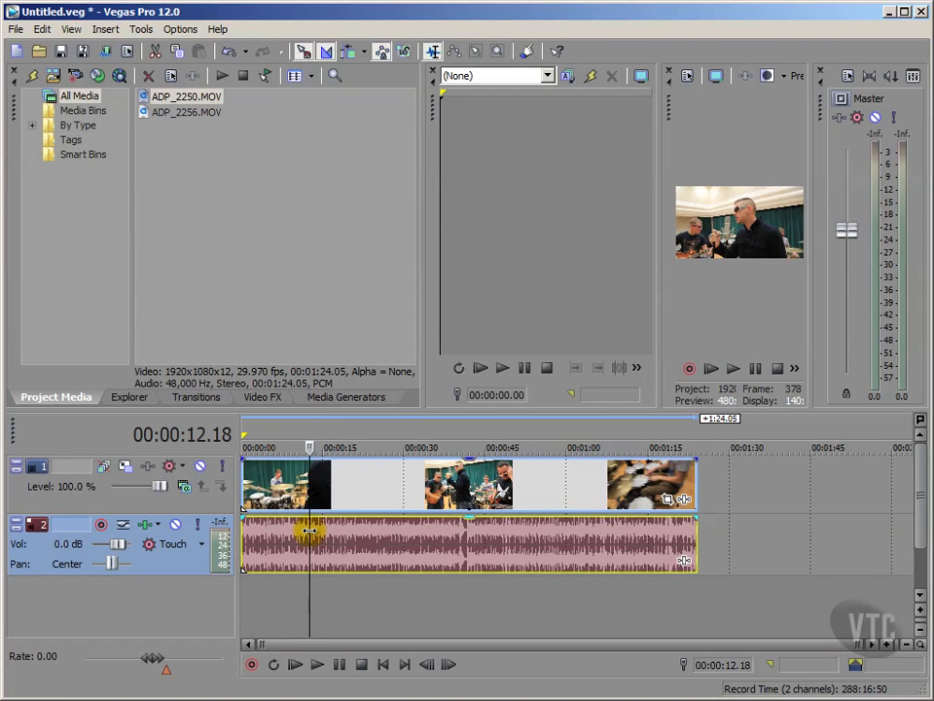
pyautogui.rightClick(310, 530)
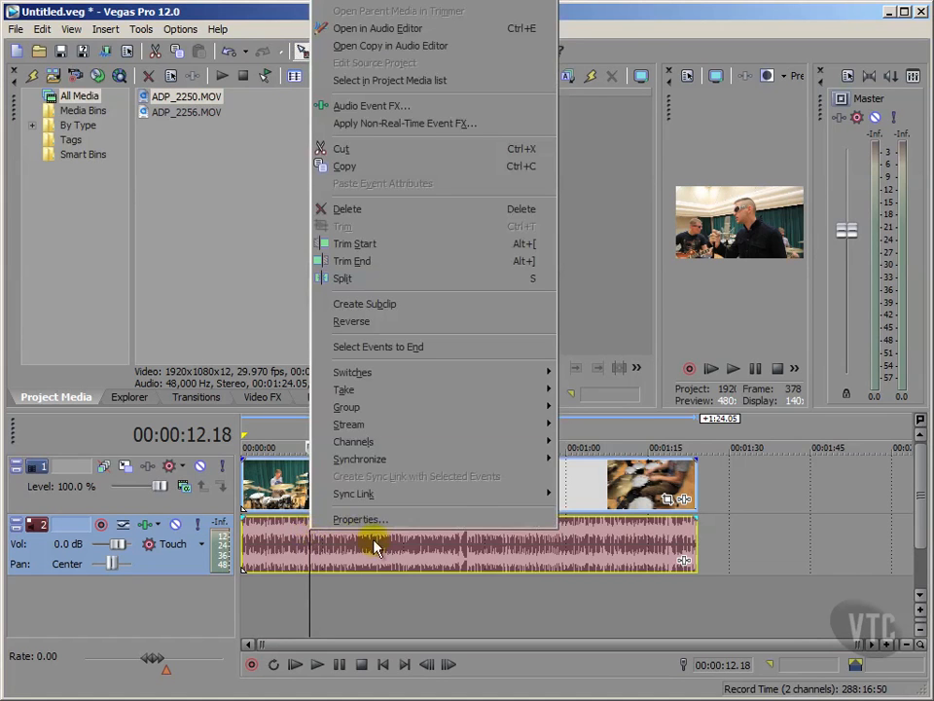
pyautogui.moveTo(491, 408)
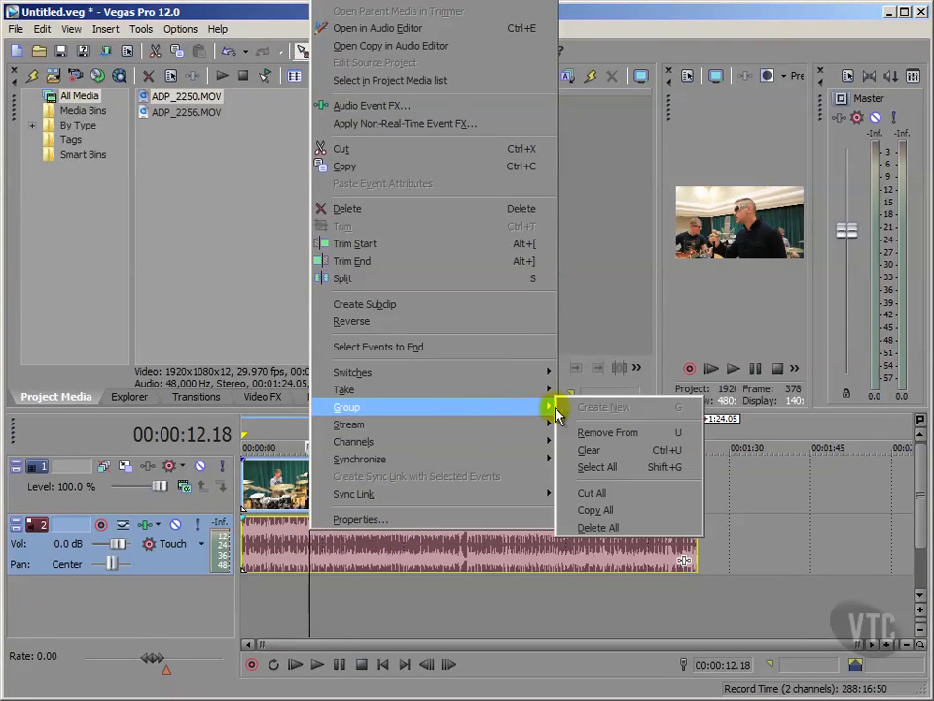
pyautogui.click(616, 434)
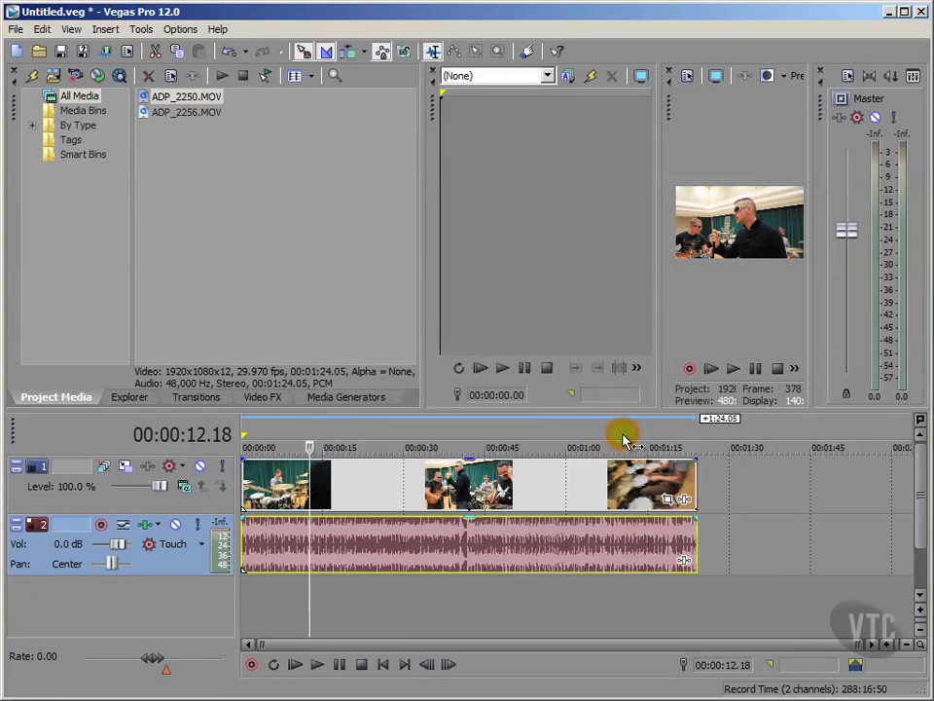
pyautogui.click(306, 595)
pyautogui.moveTo(267, 538); pyautogui.dragTo(451, 544)
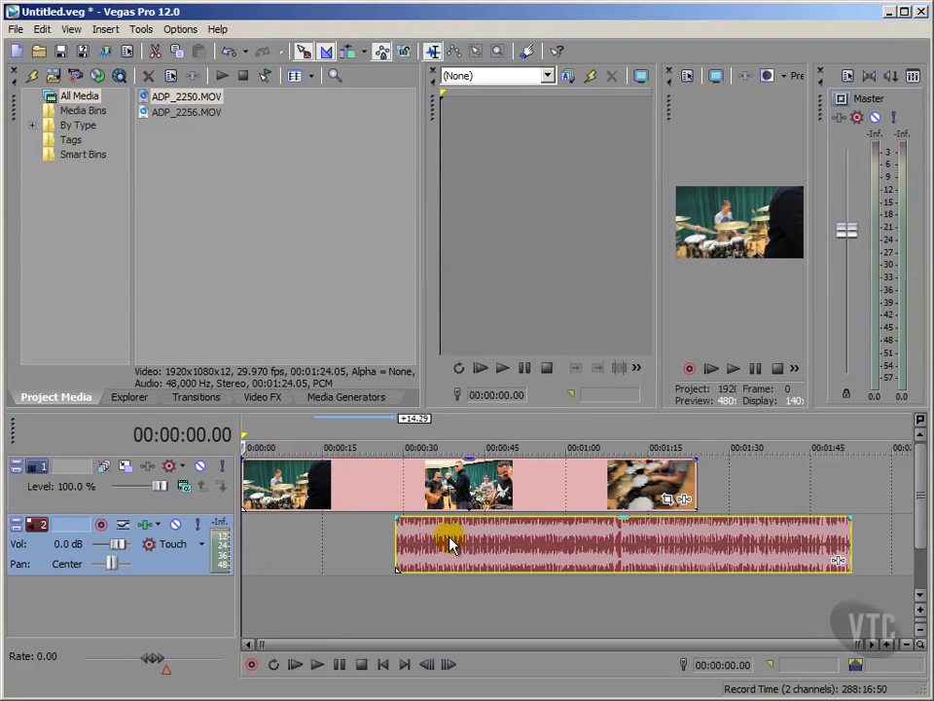
# Step: Delete the ungrouped audio event and the remaining video event separately, and return the cursor to the start
pyautogui.press('Delete')
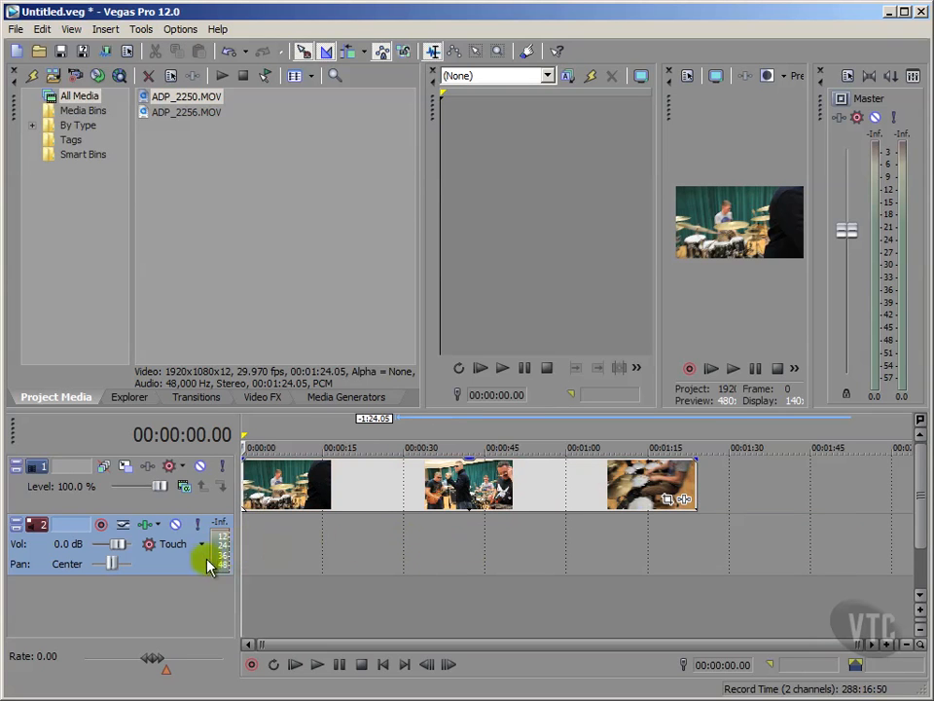
pyautogui.click(307, 498)
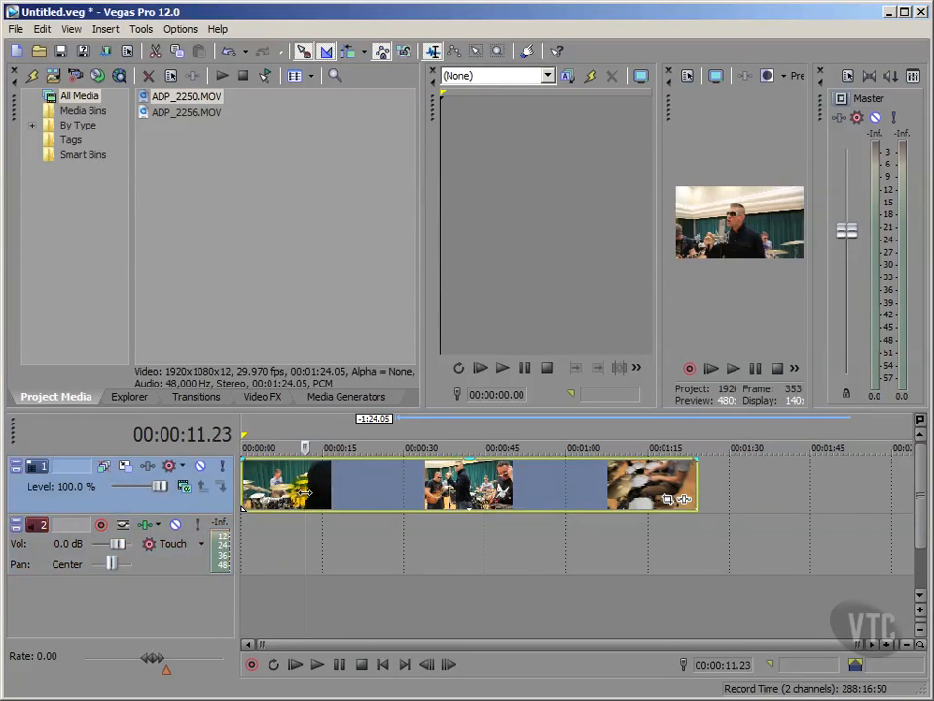
pyautogui.press('Delete')
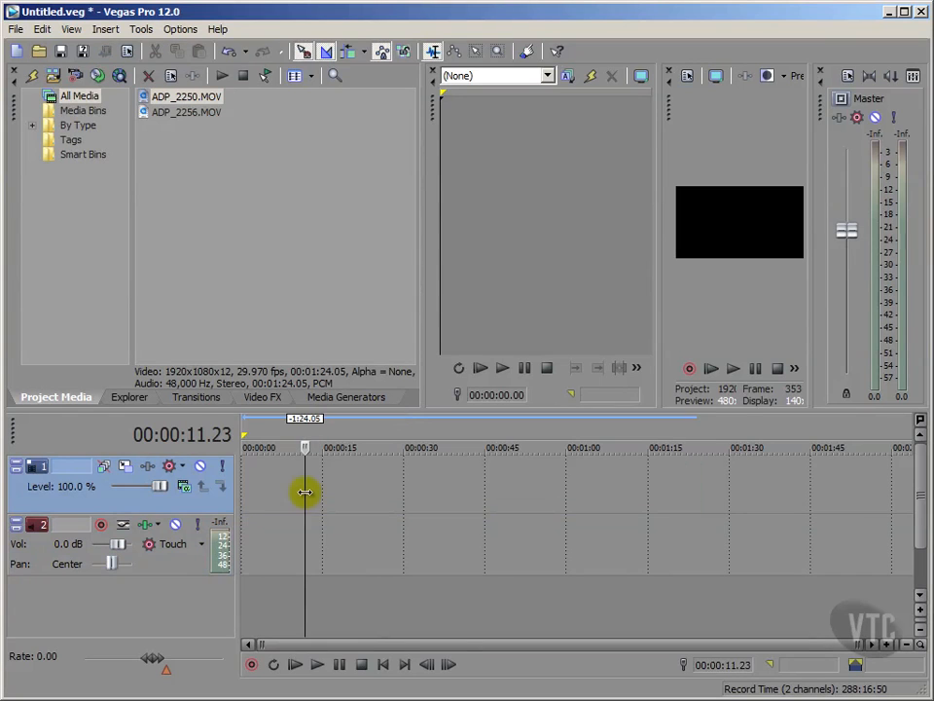
pyautogui.click(383, 665)
pyautogui.click(169, 309)
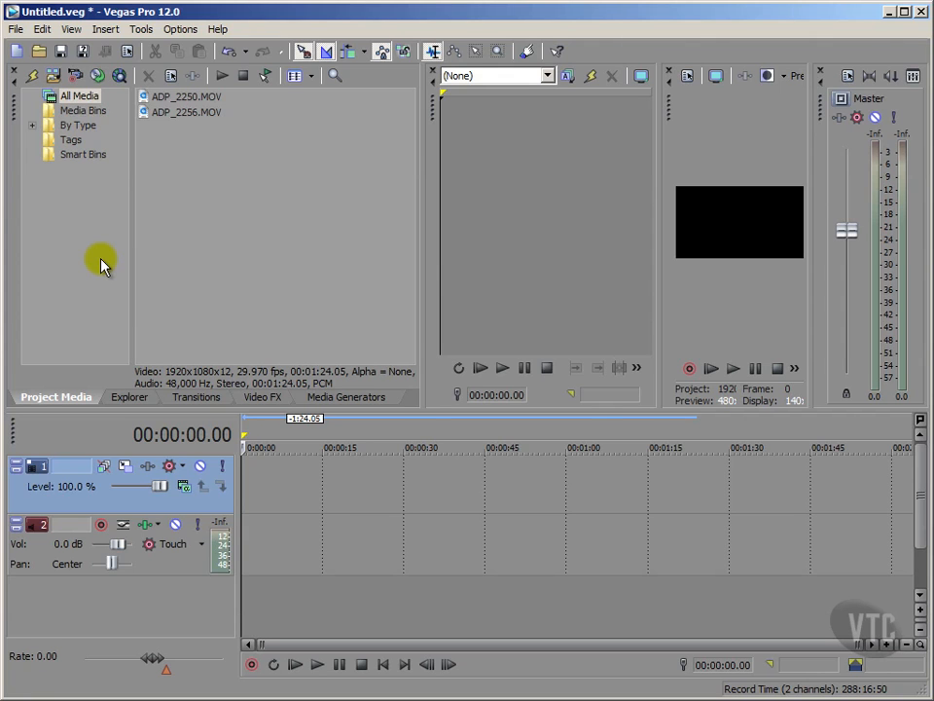
# Step: Review the options for removing ADP_2250.MOV from the project media, leaving the clip in place
pyautogui.click(39, 401)
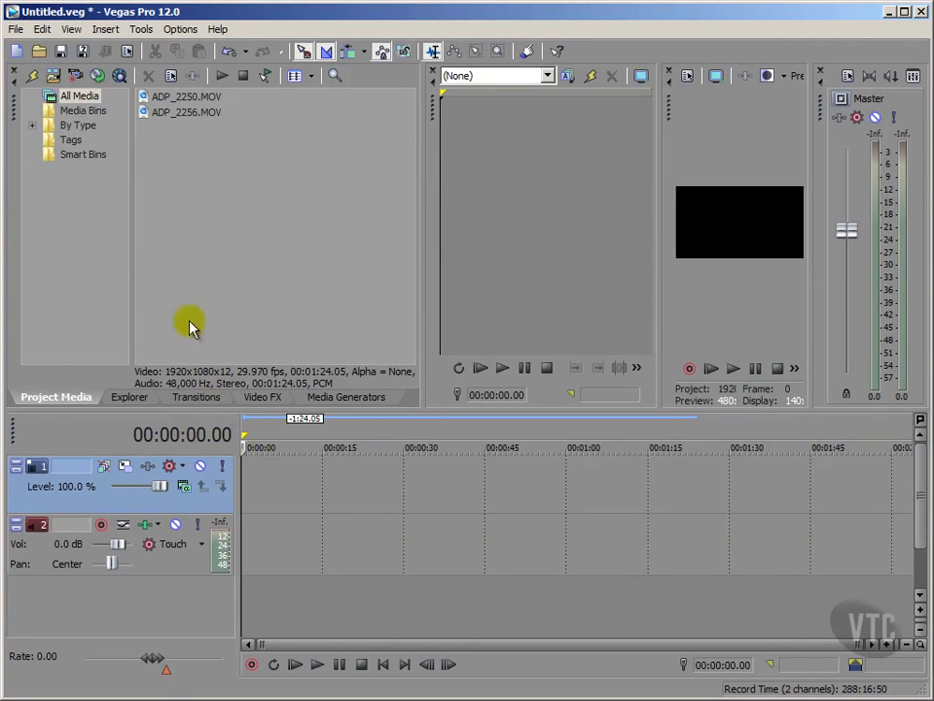
pyautogui.click(142, 101)
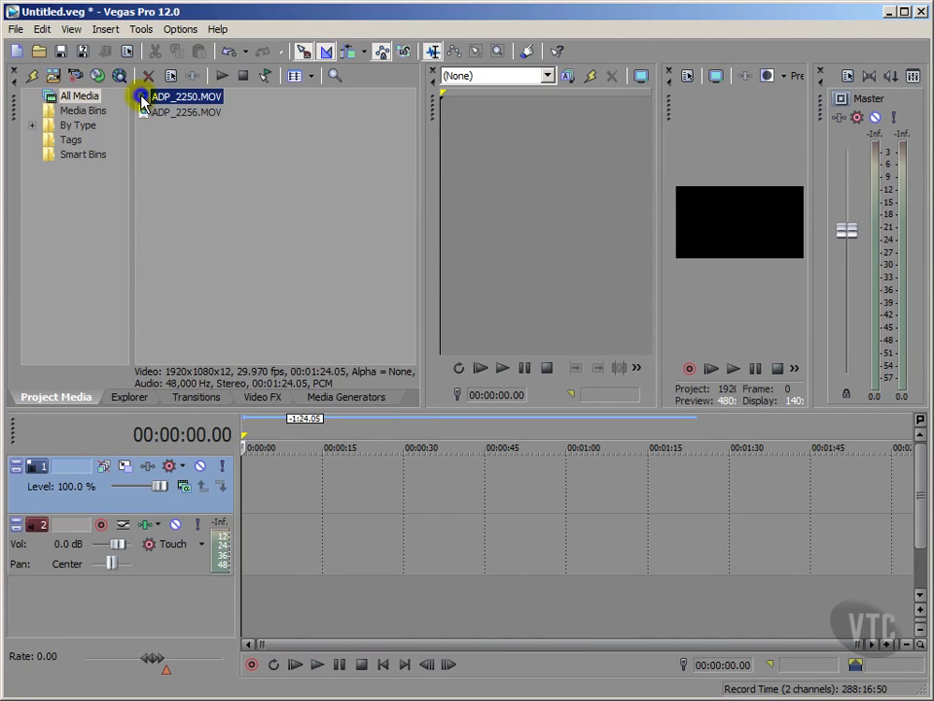
pyautogui.rightClick(142, 97)
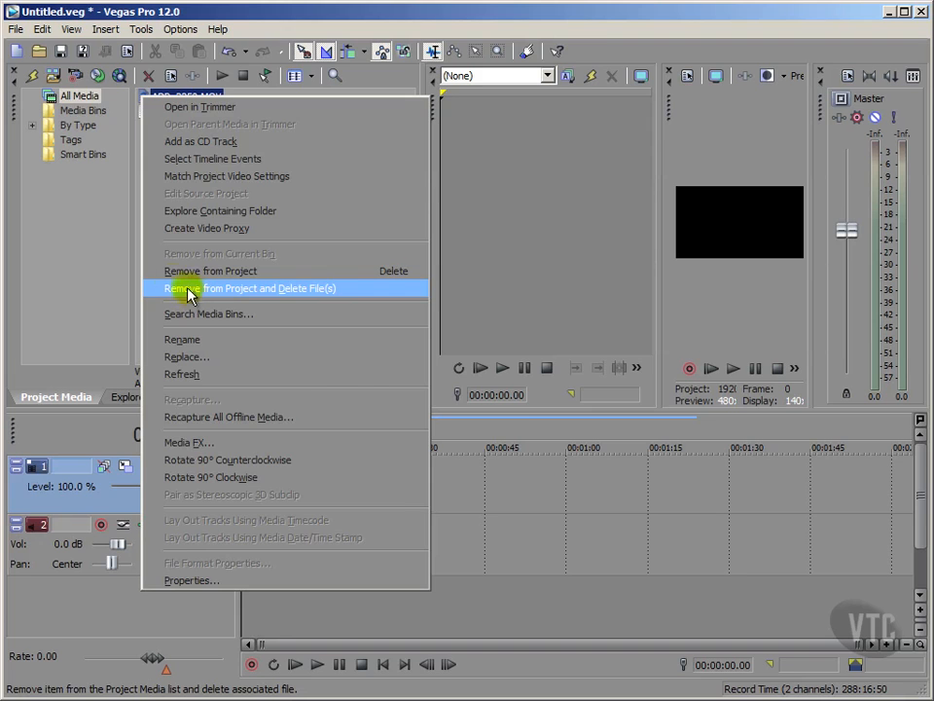
pyautogui.click(107, 248)
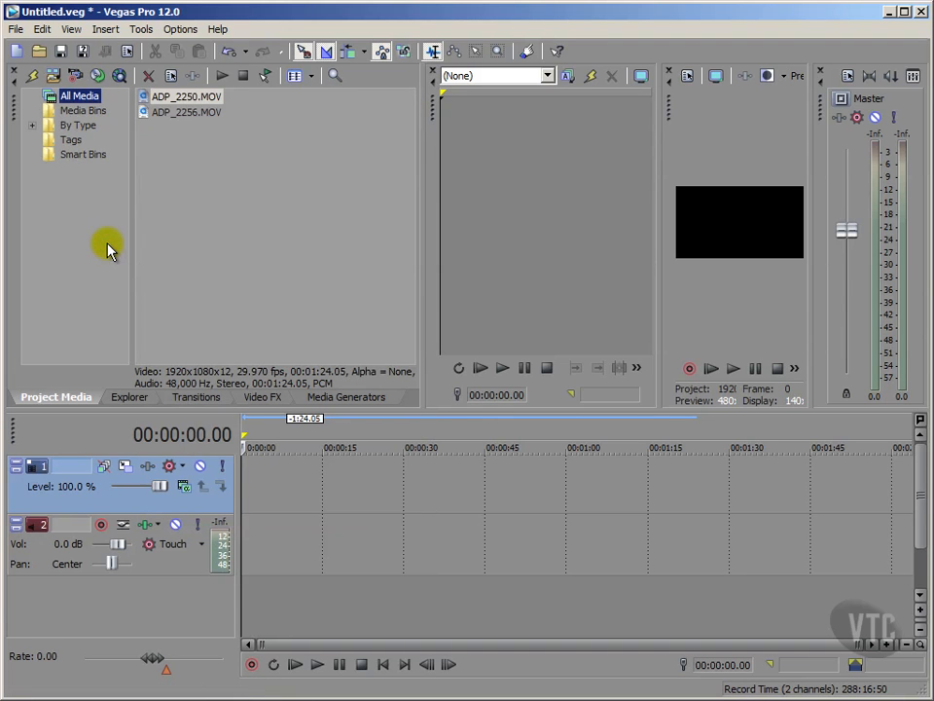
# Step: Place ADP_2250.MOV at the start of the empty timeline
pyautogui.click(144, 98)
pyautogui.moveTo(144, 98); pyautogui.dragTo(255, 499)
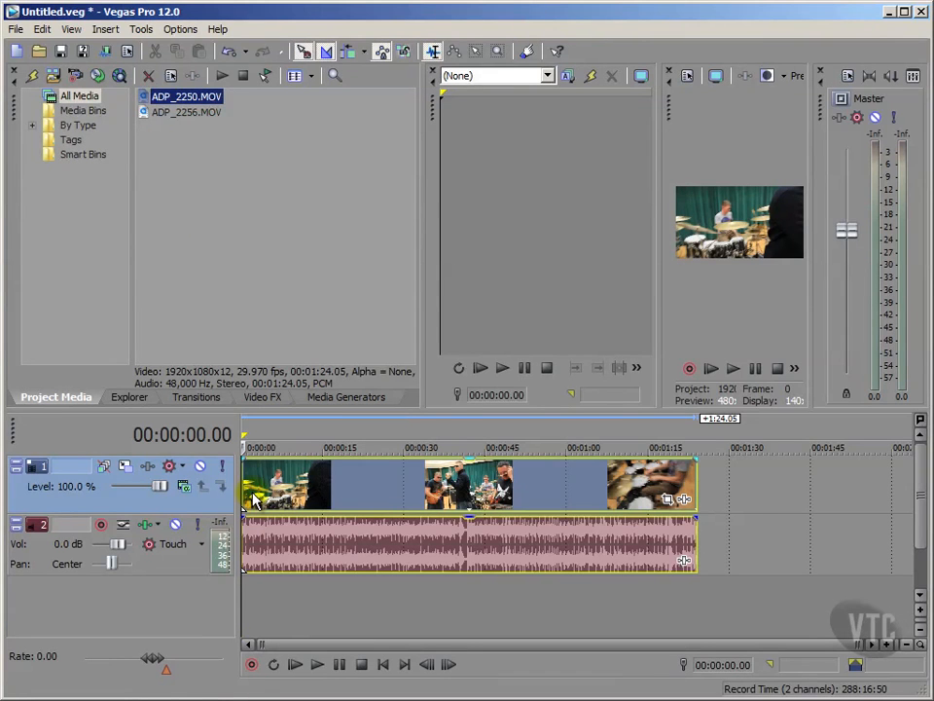
pyautogui.click(190, 507)
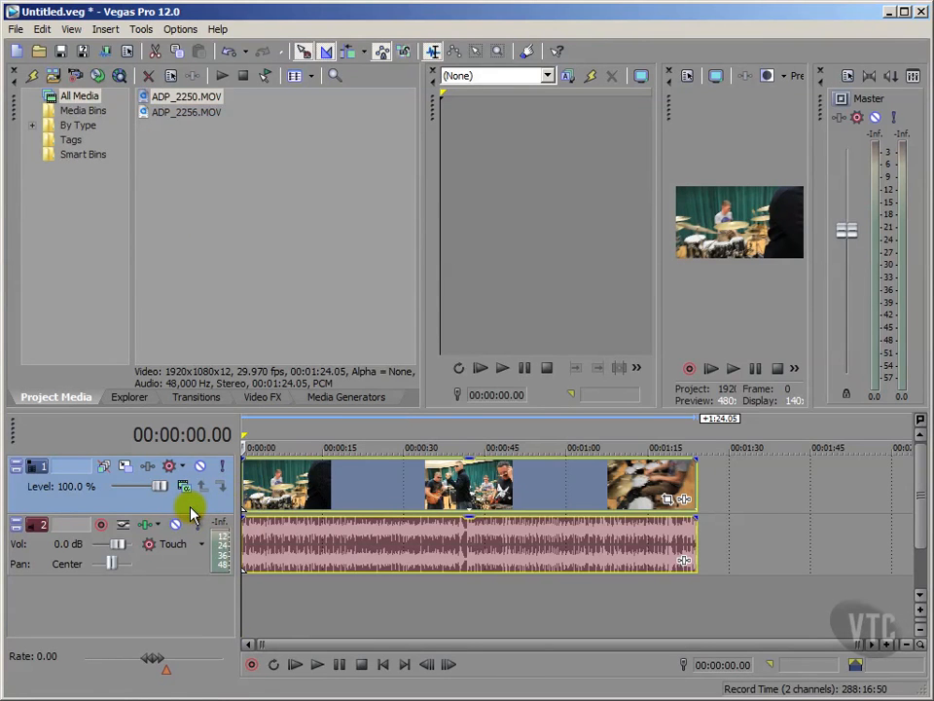
# Step: Delete the clip's video and audio events from the timeline, undo the deletion and return the cursor to the start
pyautogui.rightClick(295, 494)
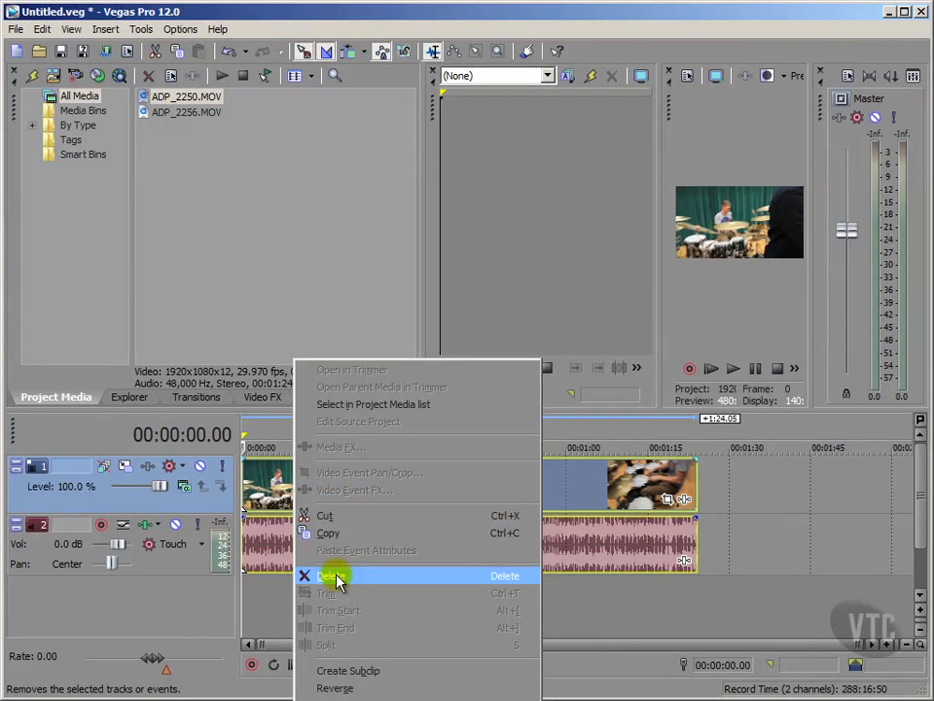
pyautogui.click(333, 577)
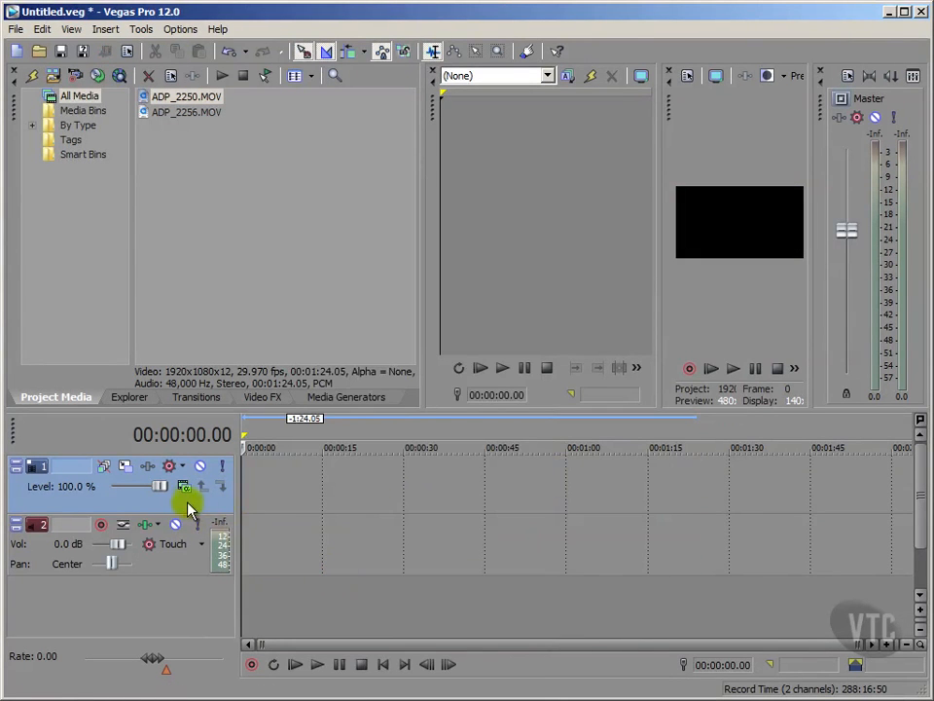
pyautogui.click(229, 50)
pyautogui.click(274, 589)
pyautogui.click(380, 668)
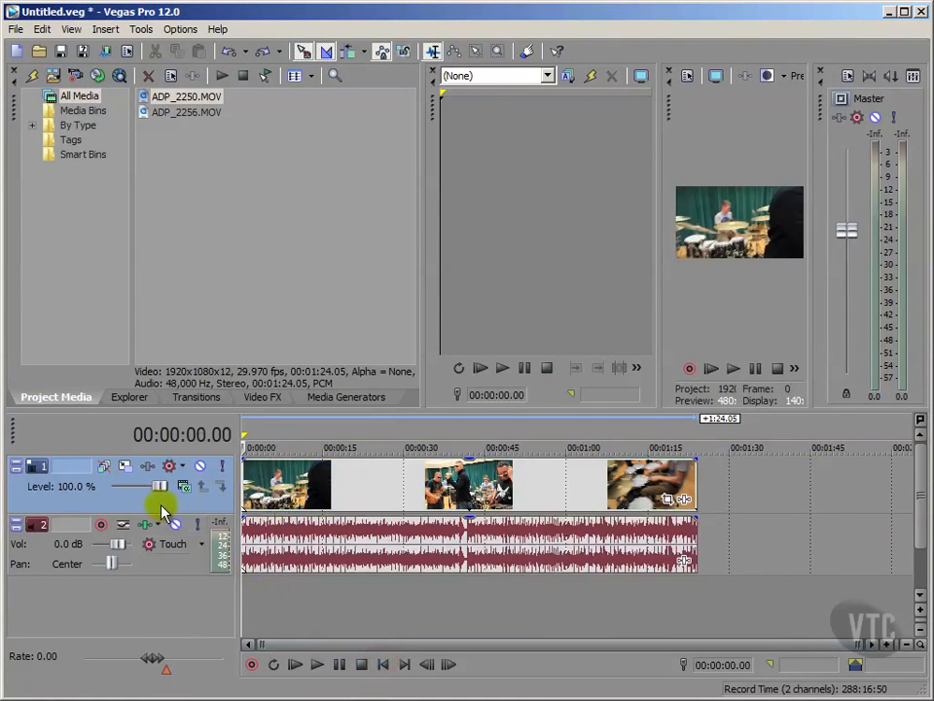
# Step: Try to remove ADP_2250.MOV from the project while it is used on the timeline, and cancel the removal
pyautogui.click(148, 96)
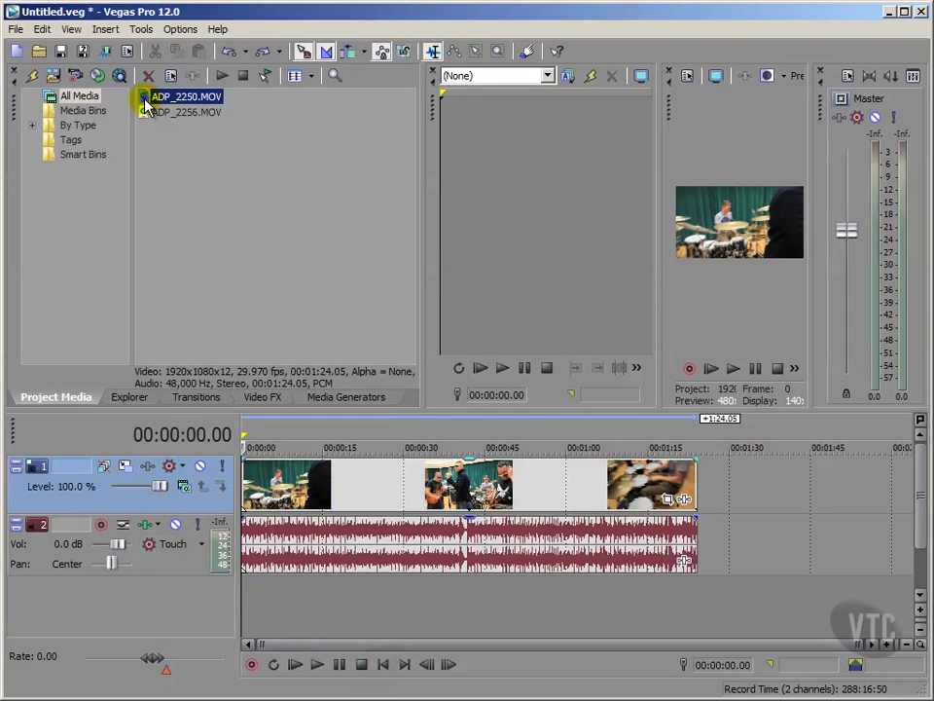
pyautogui.rightClick(146, 97)
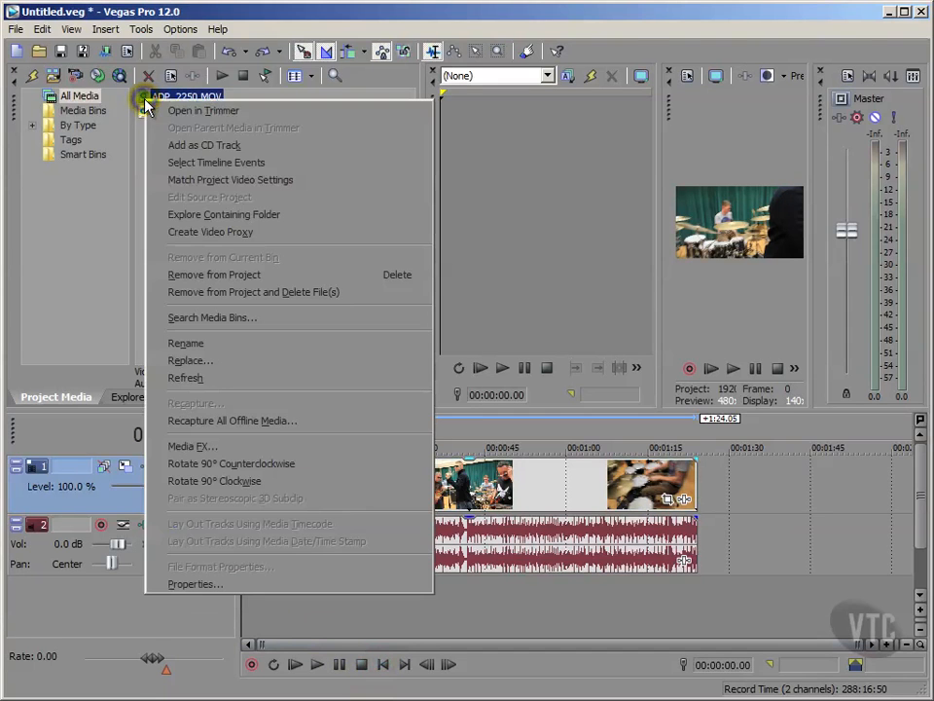
pyautogui.click(202, 279)
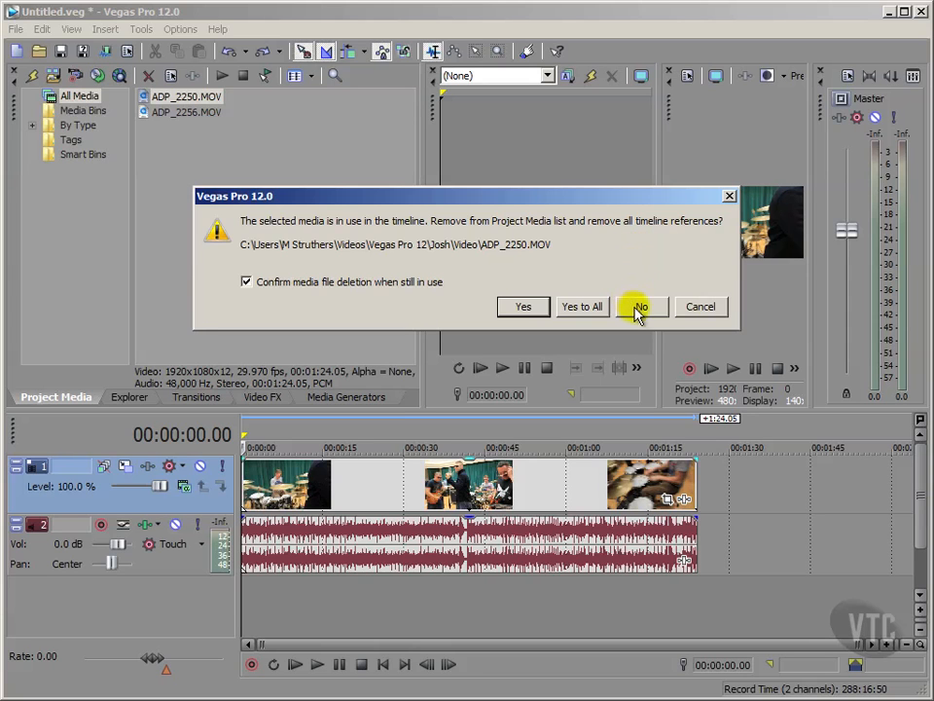
pyautogui.click(692, 307)
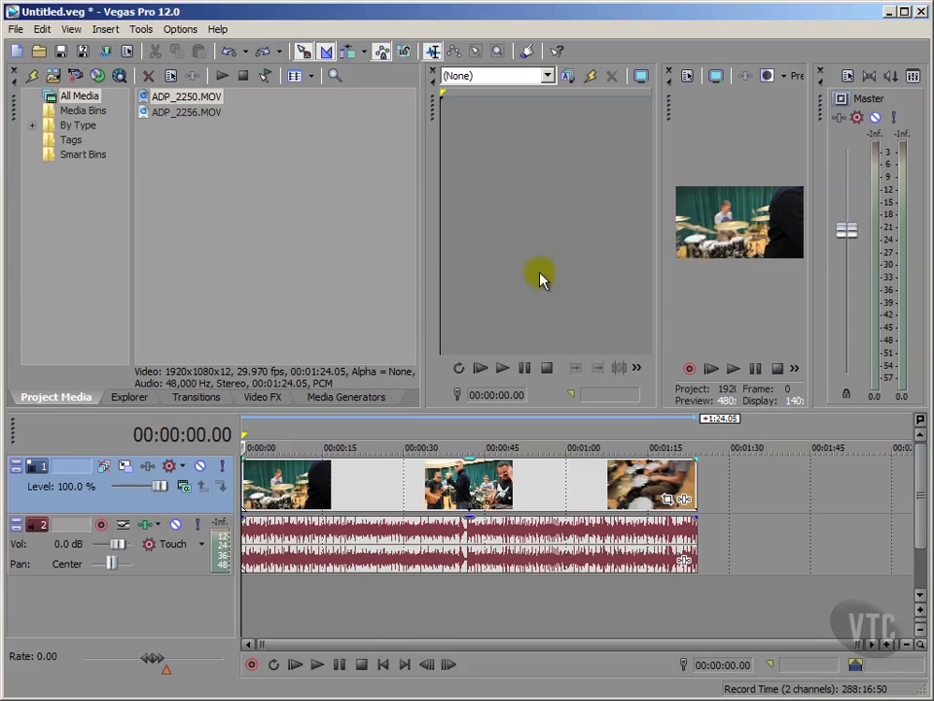
# Step: Try to remove ADP_2250.MOV from the project together with its source file, cancel, and clear the media selection
pyautogui.click(146, 97)
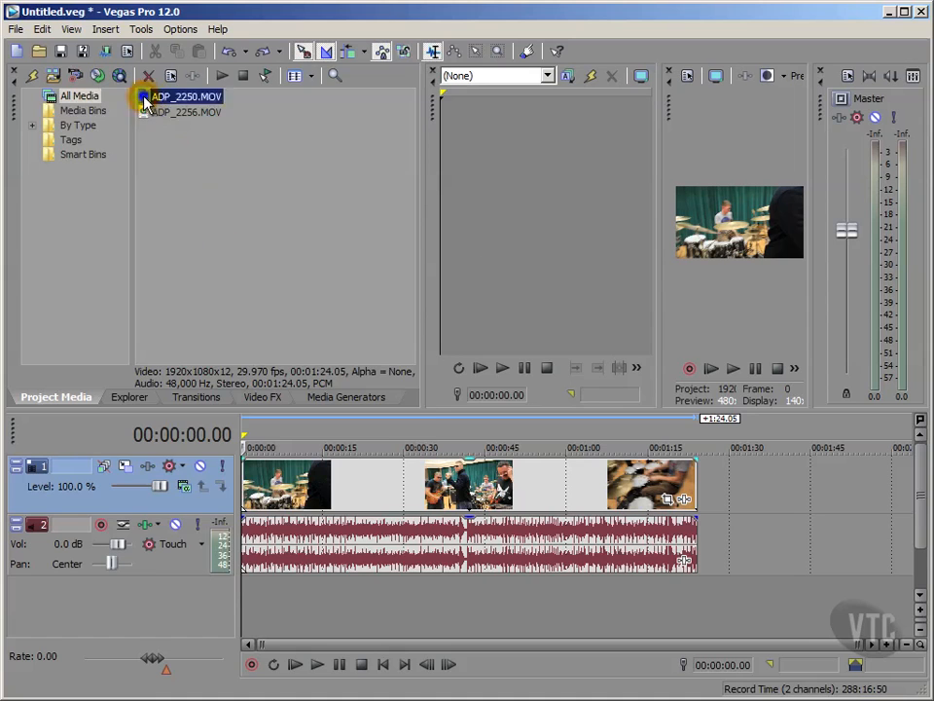
pyautogui.rightClick(146, 99)
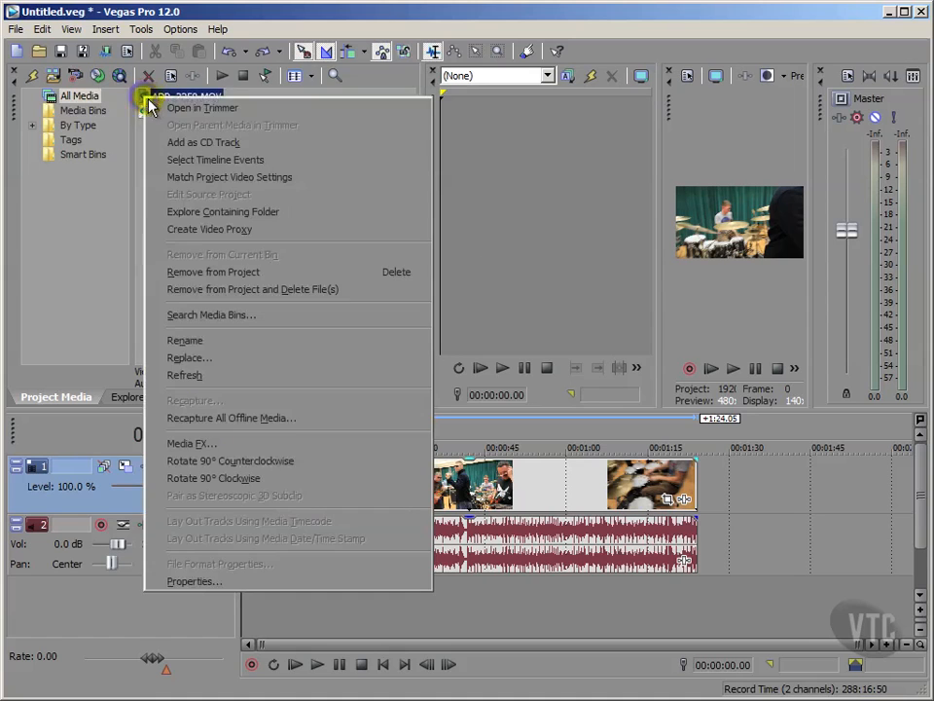
pyautogui.click(190, 290)
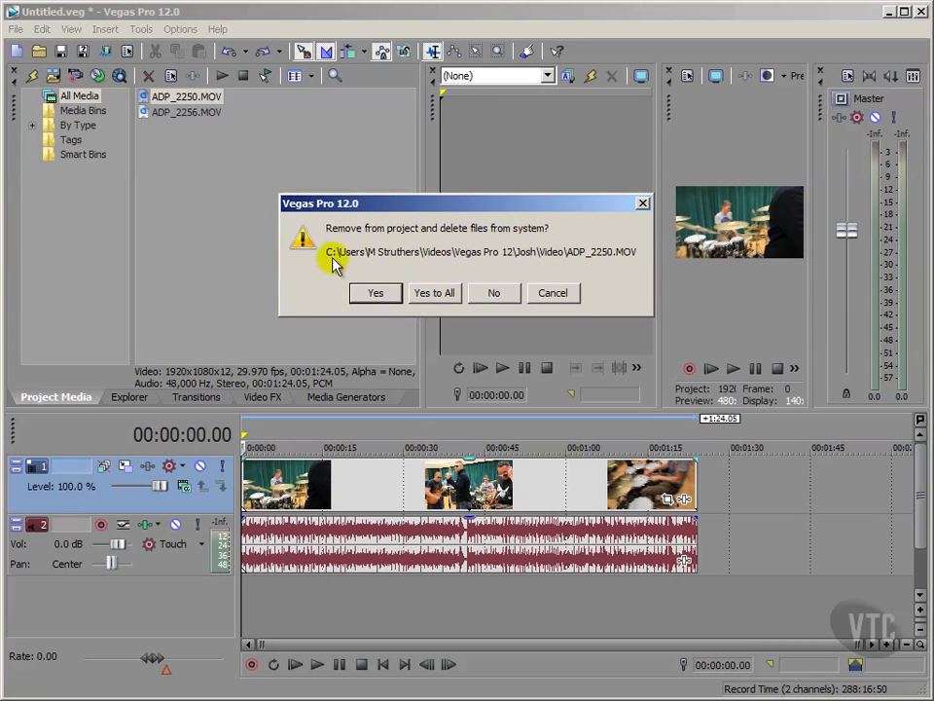
pyautogui.click(554, 293)
pyautogui.click(195, 249)
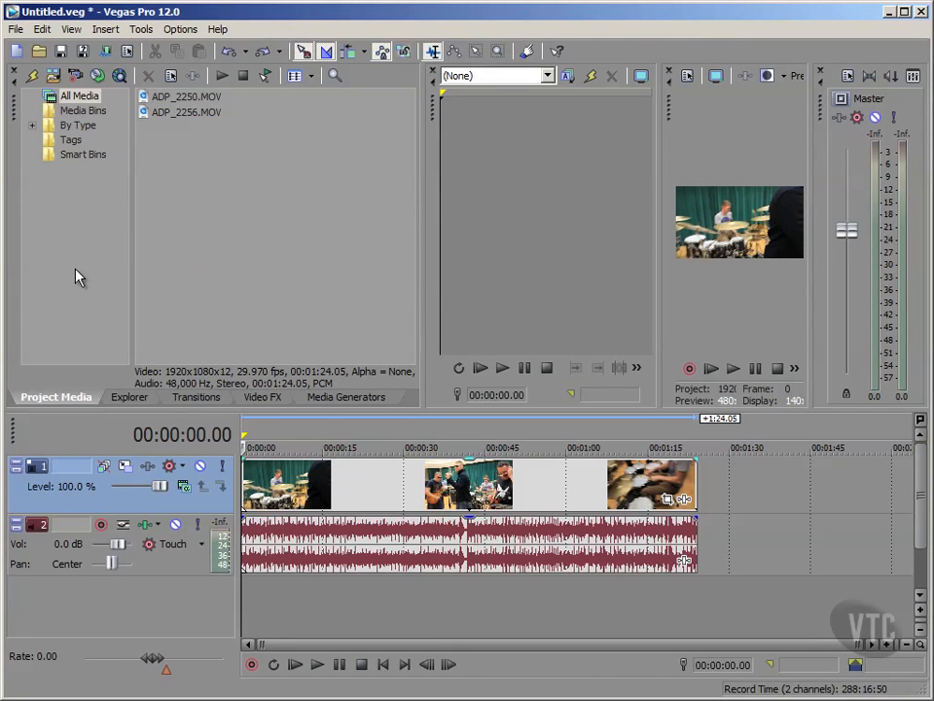